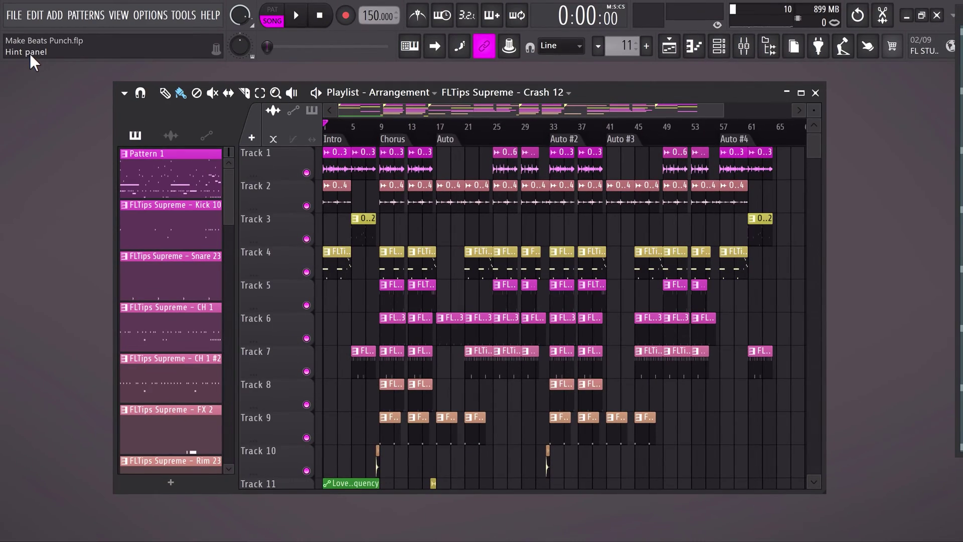
Start a WAV export of Make Beats Punch and expand the Output format and Quality sections
{"action": "left_click", "coordinate": [17, 20]}
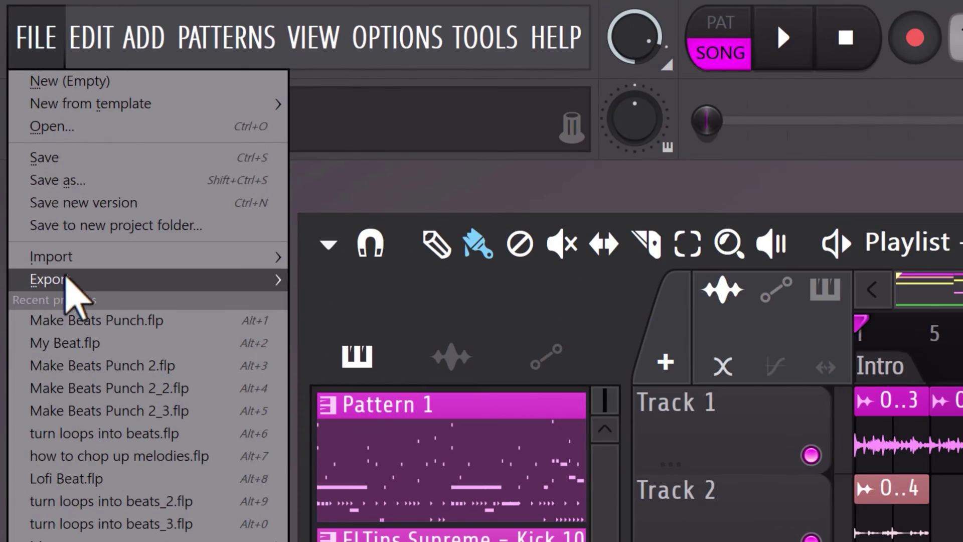
{"action": "mouse_move", "coordinate": [29, 108]}
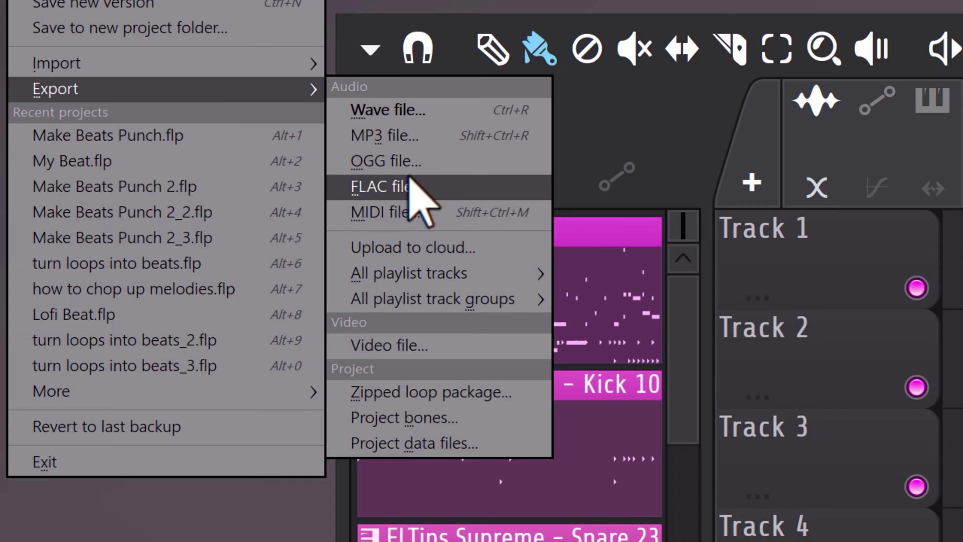
{"action": "left_click", "coordinate": [418, 123]}
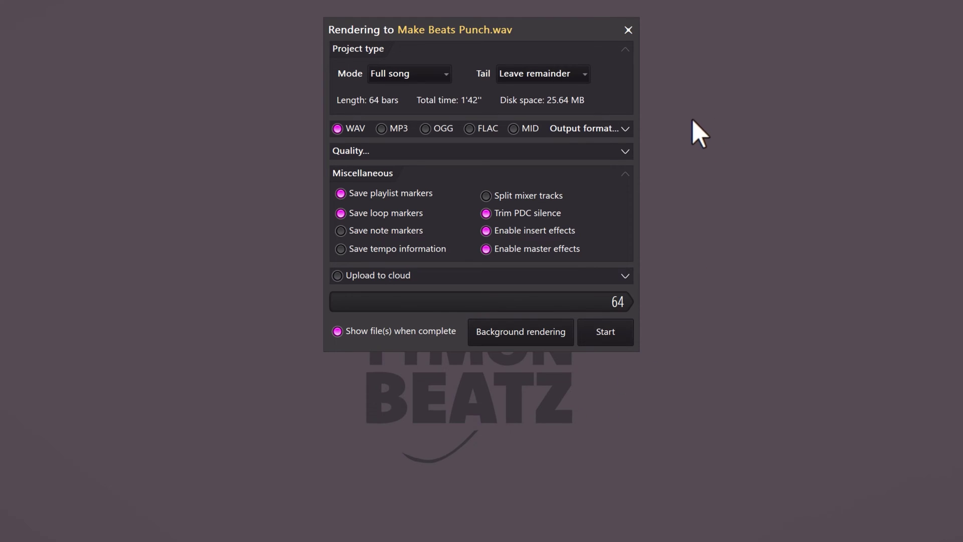
{"action": "left_click", "coordinate": [625, 129]}
{"action": "left_click", "coordinate": [626, 252]}
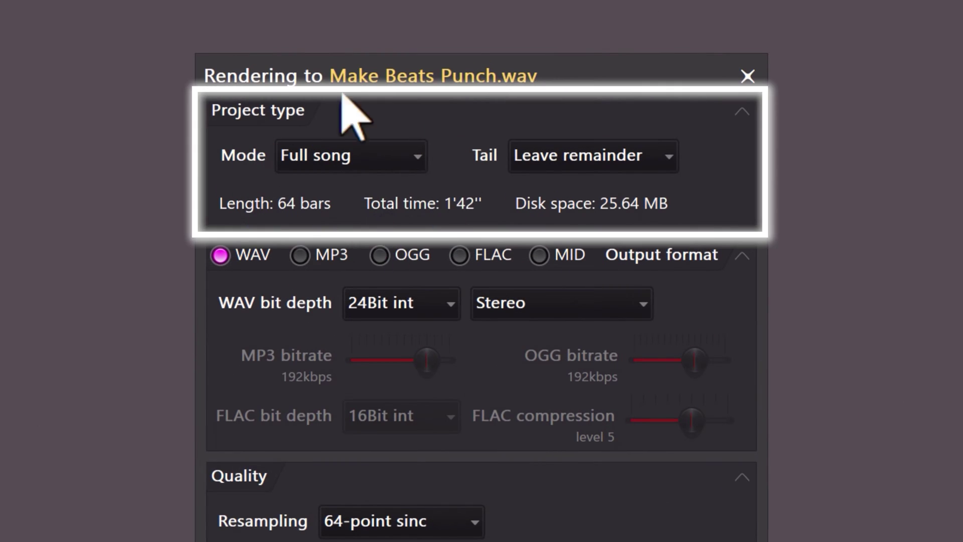
Try the render Mode choices, Full song then Pattern, and reopen the Mode list
{"action": "left_click", "coordinate": [400, 162]}
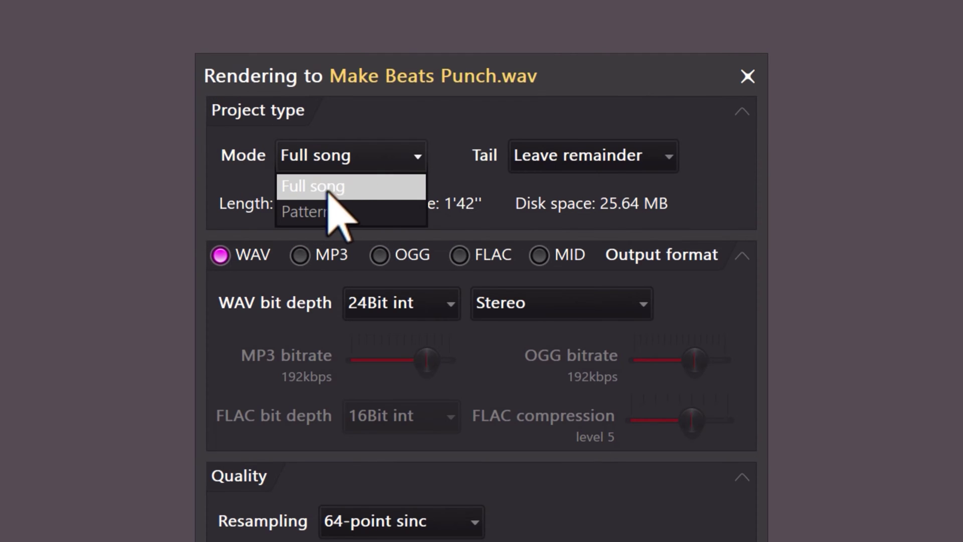
{"action": "left_click", "coordinate": [349, 190]}
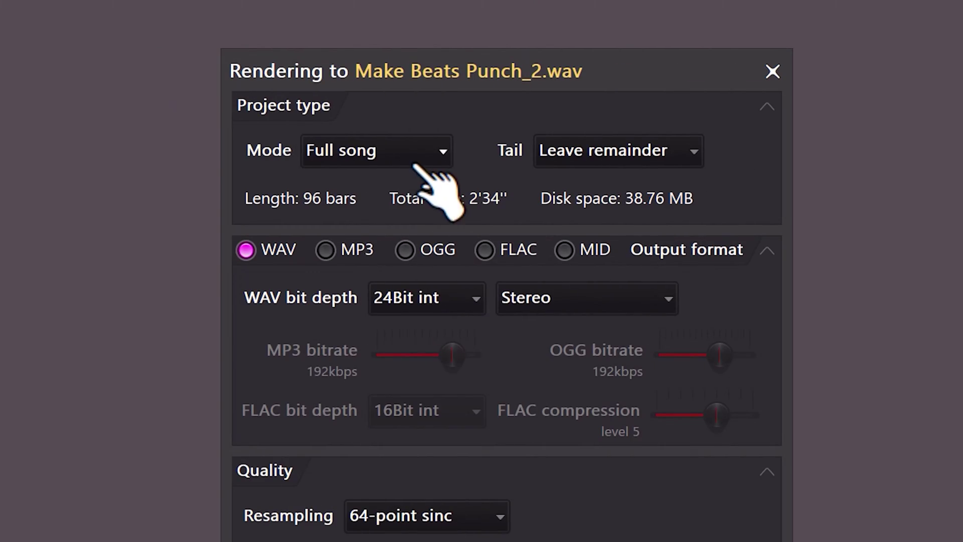
{"action": "left_click", "coordinate": [437, 166]}
{"action": "left_click", "coordinate": [354, 214]}
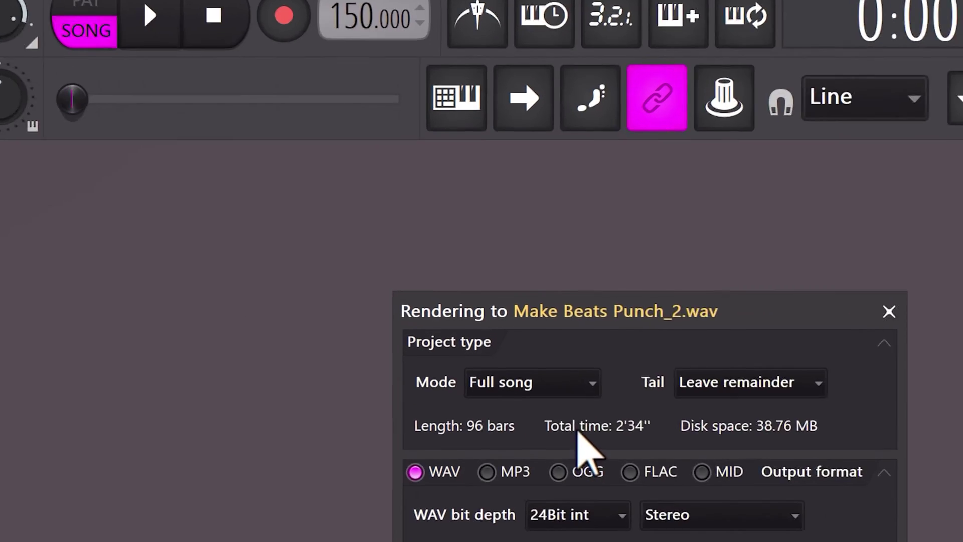
{"action": "left_click", "coordinate": [562, 382]}
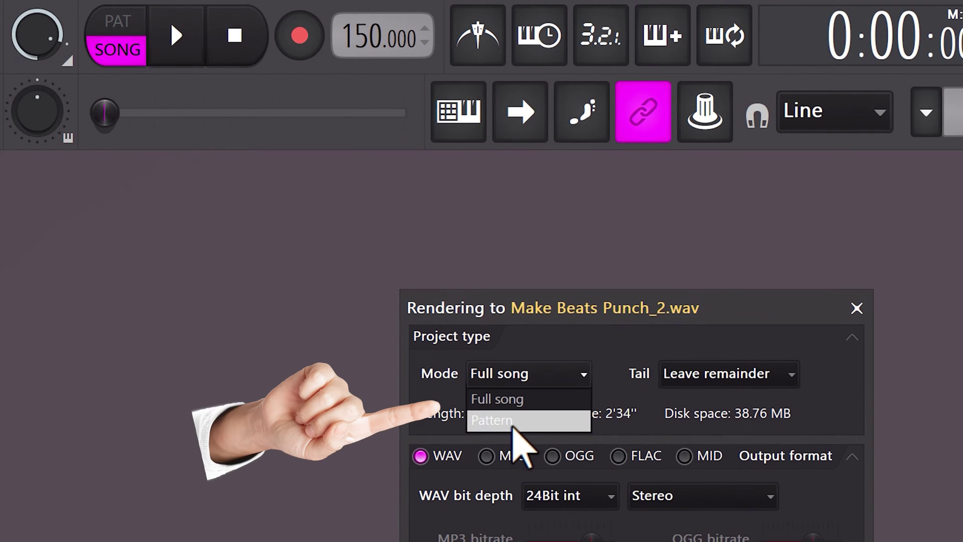
Set the render Mode to Pattern and bring up the Tail options
{"action": "left_click", "coordinate": [513, 423]}
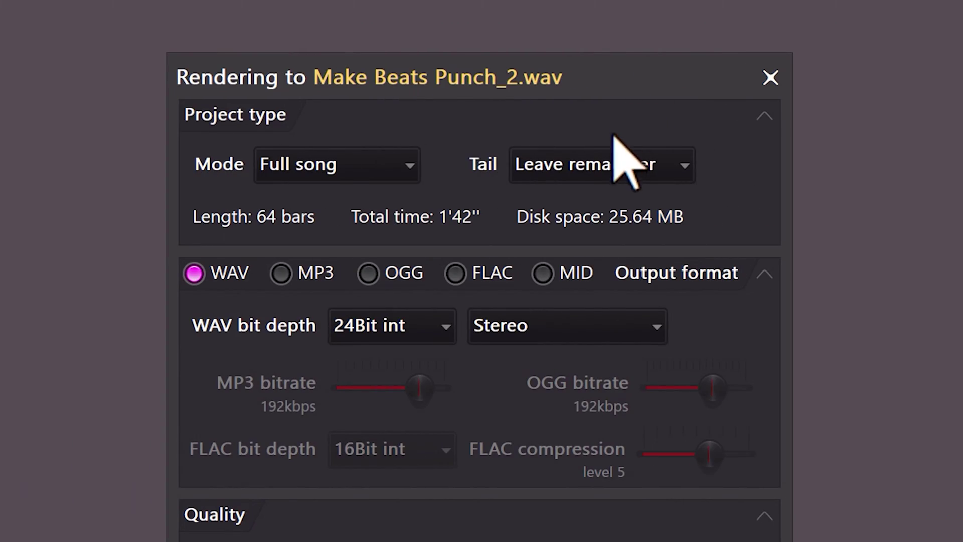
{"action": "left_click", "coordinate": [604, 165]}
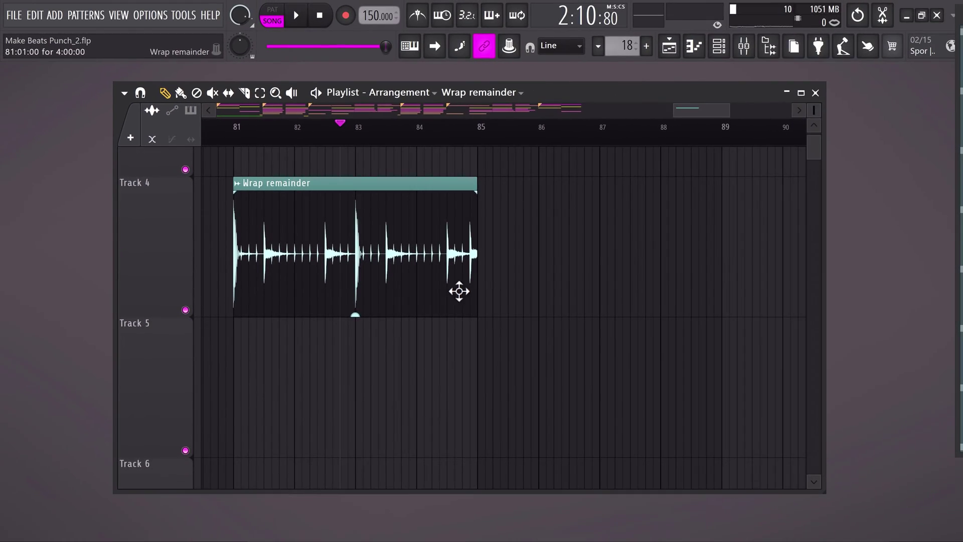
Duplicate the Wrap remainder clip on Track 4 right after itself with Ctrl+B
{"action": "key", "text": "ctrl+b"}
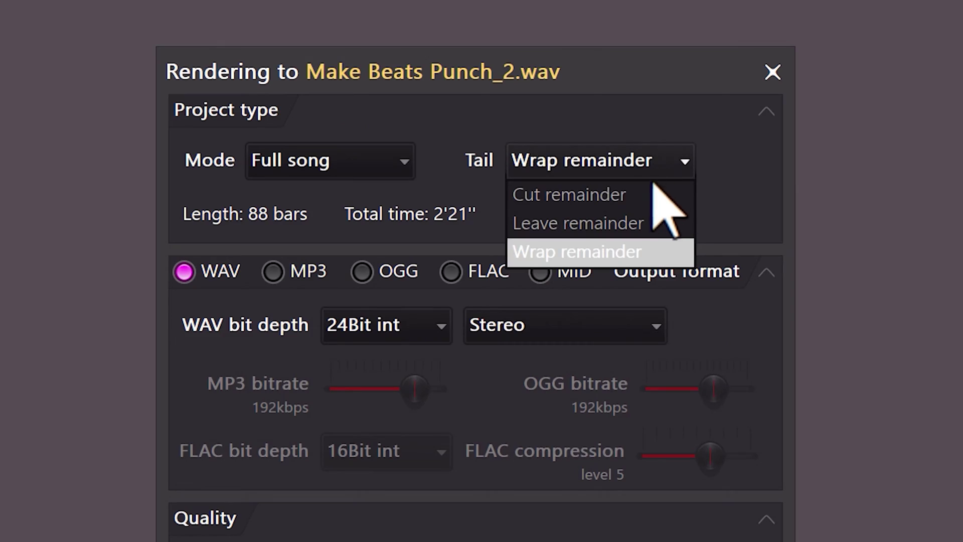
Set Tail to Leave remainder and add FLAC, MP3, OGG and MID output formats
{"action": "left_click", "coordinate": [622, 223]}
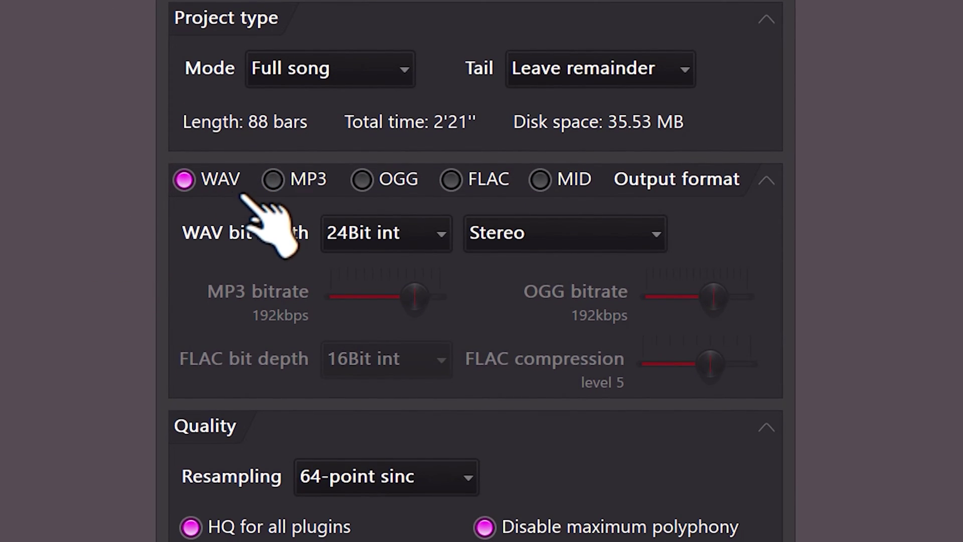
{"action": "left_click", "coordinate": [454, 181]}
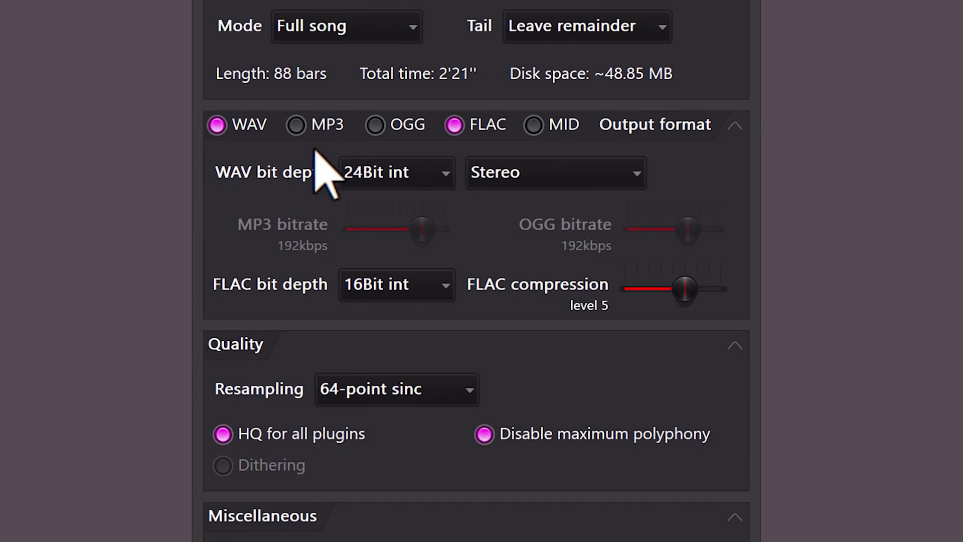
{"action": "left_click", "coordinate": [328, 126]}
{"action": "left_click", "coordinate": [406, 125]}
{"action": "left_click", "coordinate": [547, 127]}
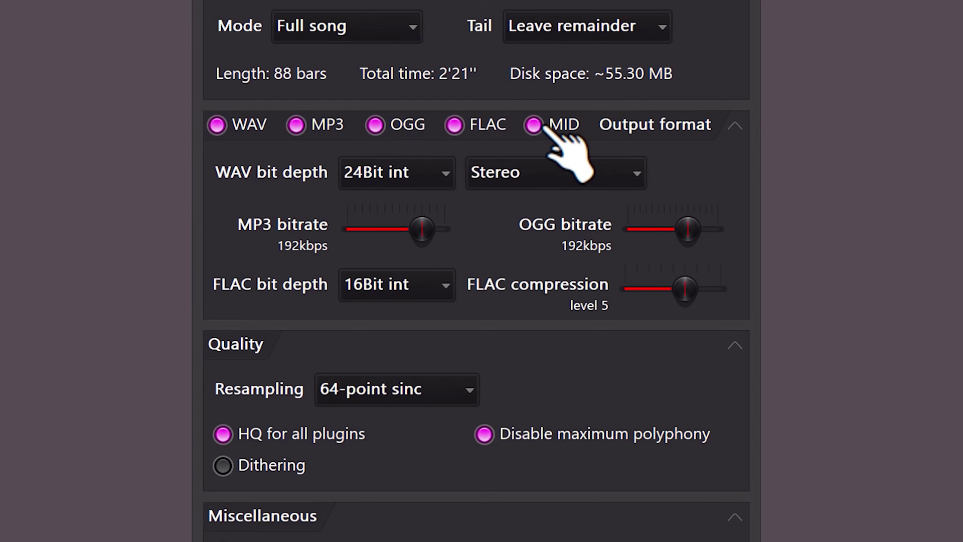
Switch off MID, FLAC, OGG, MP3 and WAV output formats
{"action": "left_click", "coordinate": [547, 126]}
{"action": "left_click", "coordinate": [482, 126]}
{"action": "left_click", "coordinate": [404, 125]}
{"action": "left_click", "coordinate": [326, 126]}
{"action": "left_click", "coordinate": [247, 127]}
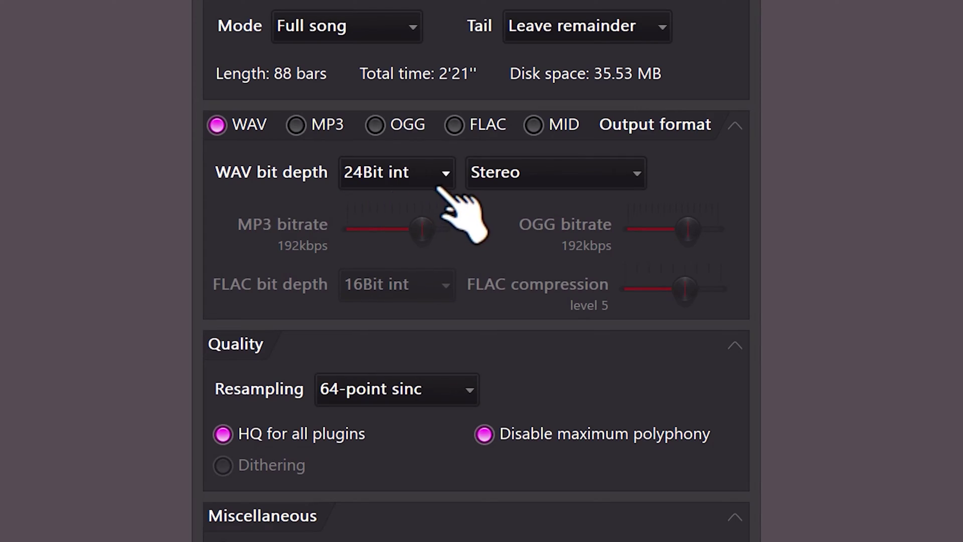
Check the WAV bit depth options, turn on MP3 output, and drag out the Piano Melody MIDI file
{"action": "left_click", "coordinate": [441, 180]}
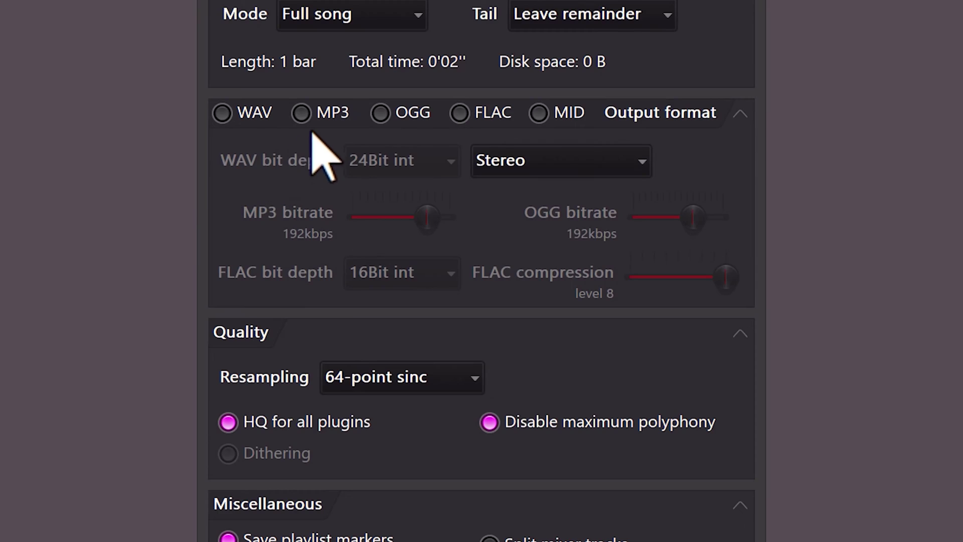
{"action": "left_click", "coordinate": [302, 114]}
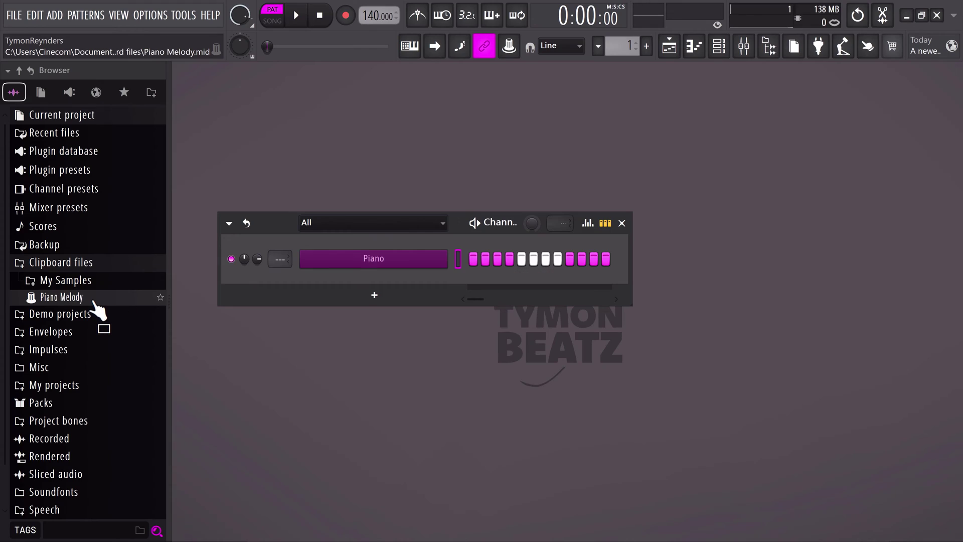
{"action": "left_click_drag", "start_coordinate": [91, 302], "coordinate": [182, 301]}
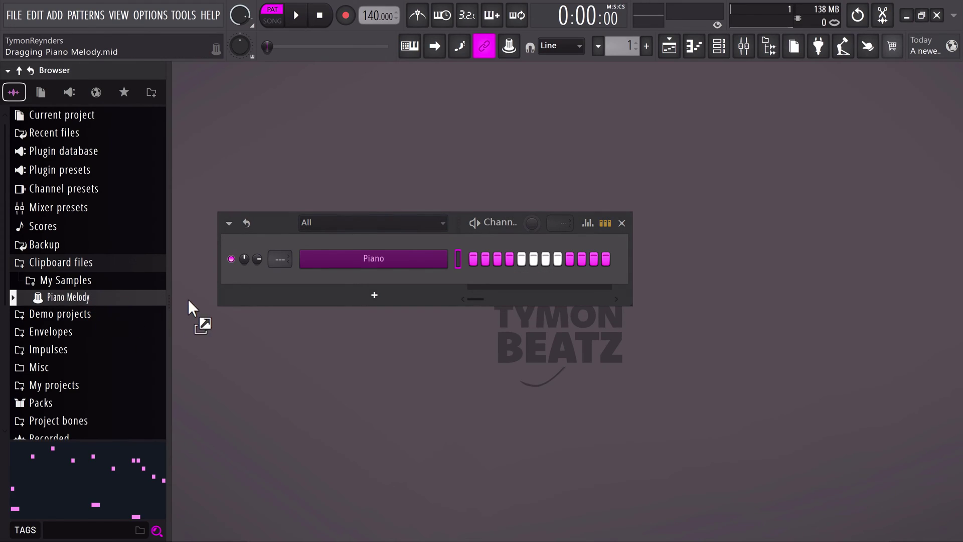
Load Piano Melody onto the Piano channel and show its notes in the piano roll
{"action": "left_click_drag", "start_coordinate": [355, 261], "coordinate": [372, 256]}
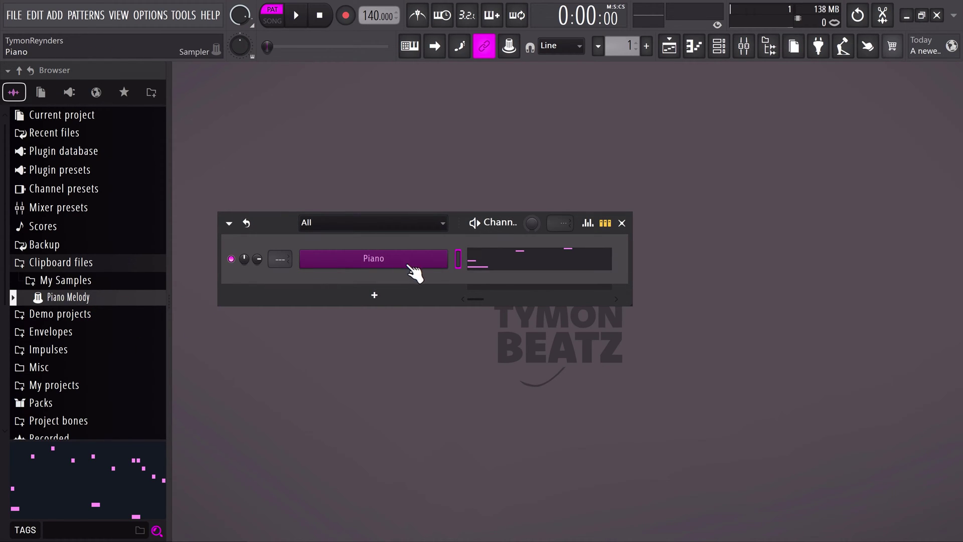
{"action": "left_click", "coordinate": [501, 267]}
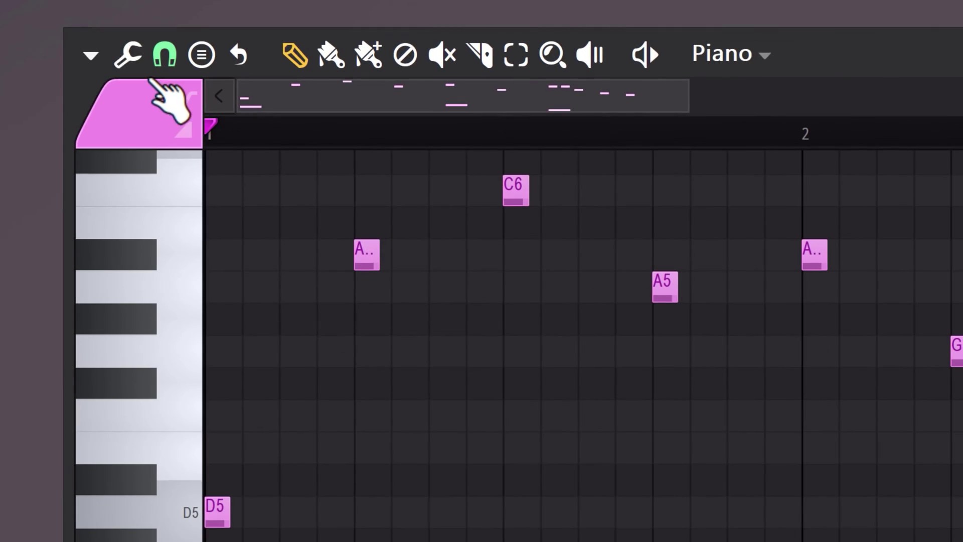
{"action": "left_click", "coordinate": [257, 87]}
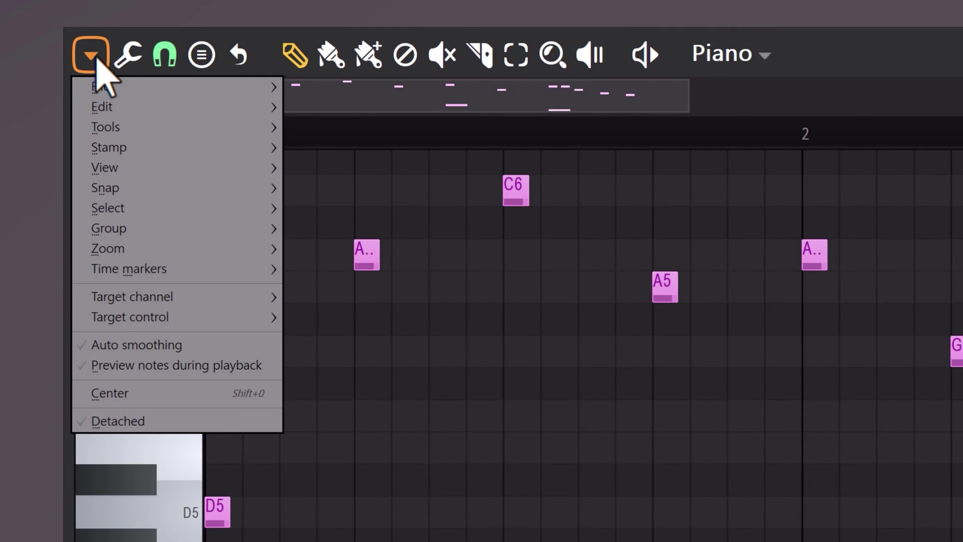
{"action": "mouse_move", "coordinate": [108, 87]}
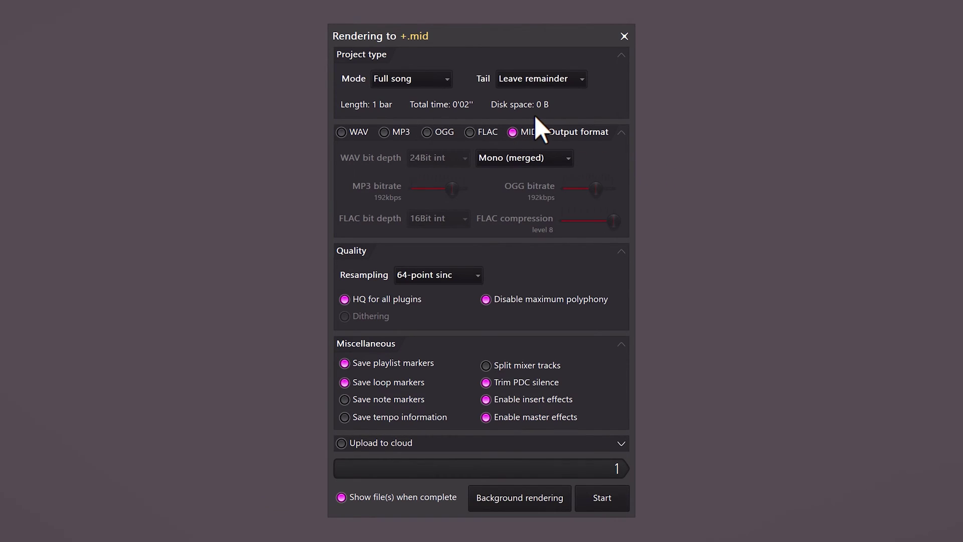
Switch output to stereo WAV and enable Split mixer tracks under Miscellaneous
{"action": "left_click", "coordinate": [523, 134]}
{"action": "left_click", "coordinate": [356, 134]}
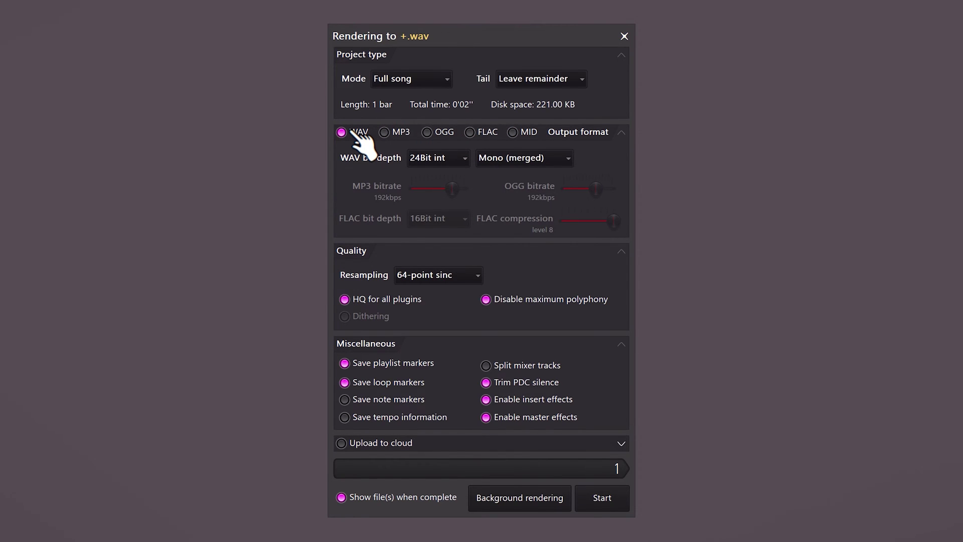
{"action": "left_click", "coordinate": [509, 160]}
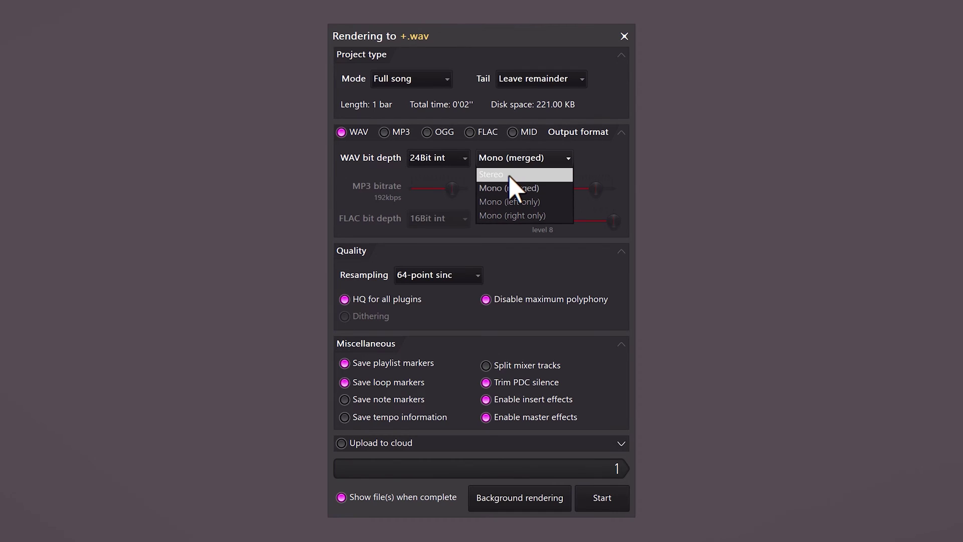
{"action": "left_click", "coordinate": [509, 176]}
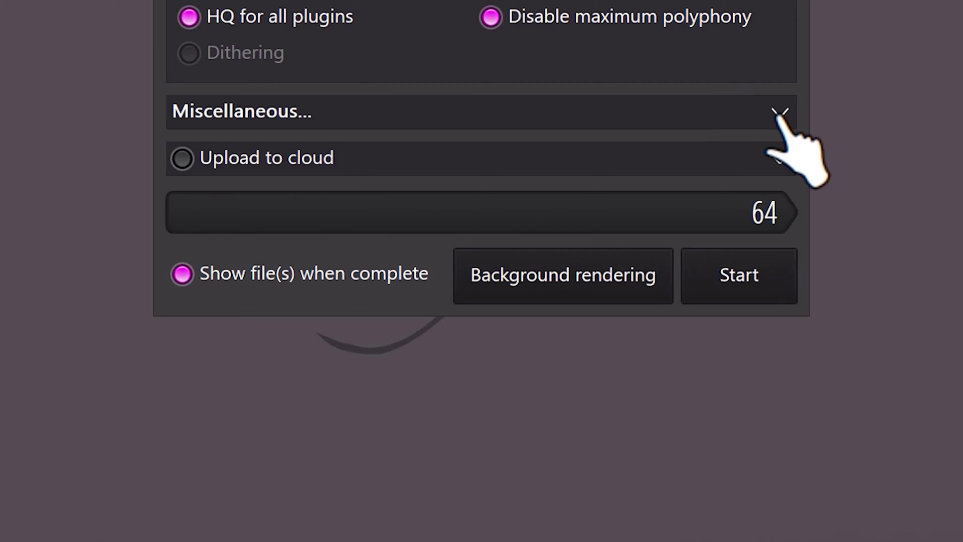
{"action": "left_click", "coordinate": [779, 113]}
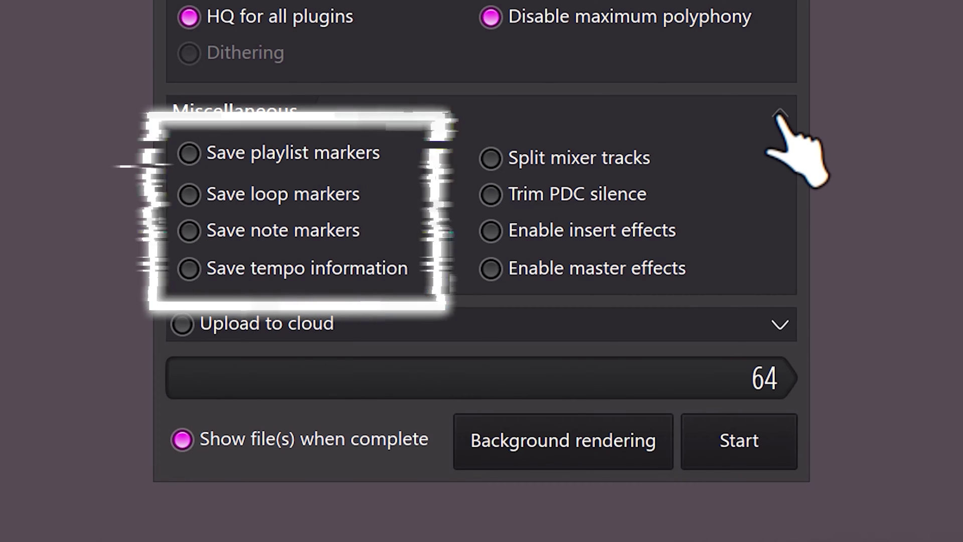
{"action": "left_click", "coordinate": [633, 159]}
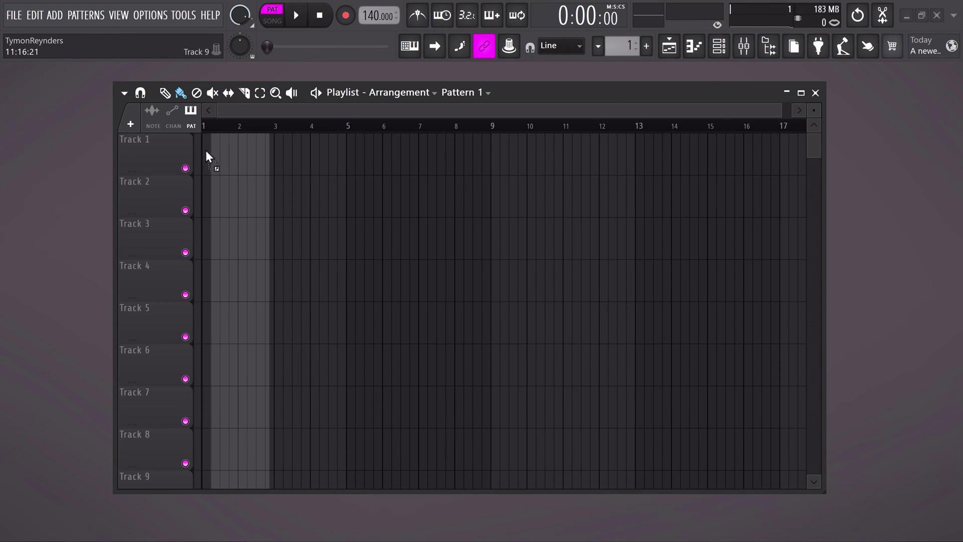
Lay the rendered MBP_ stems onto playlist tracks 1–9 of an empty project
{"action": "left_click_drag", "start_coordinate": [205, 150], "coordinate": [203, 149]}
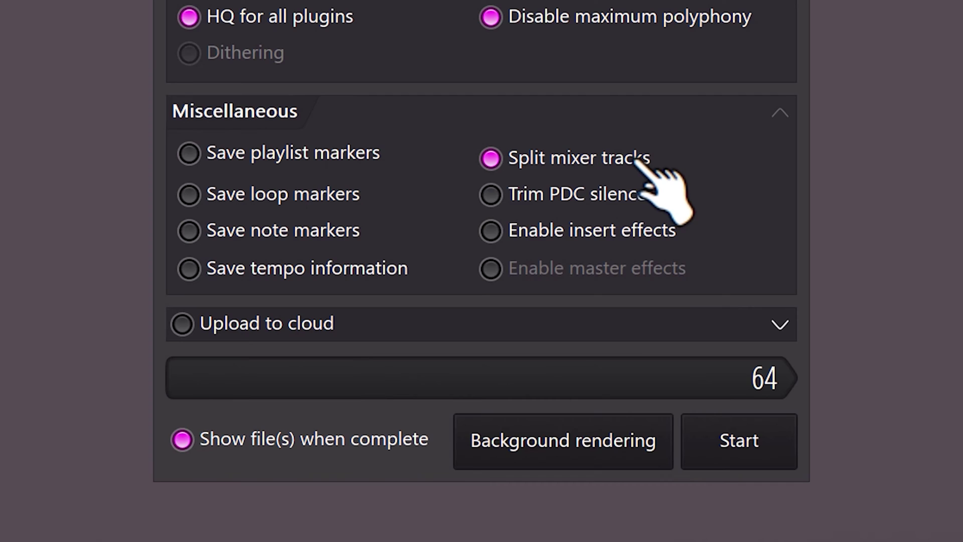
Enable Trim PDC silence, Enable insert effects and Enable master effects
{"action": "left_click", "coordinate": [642, 196]}
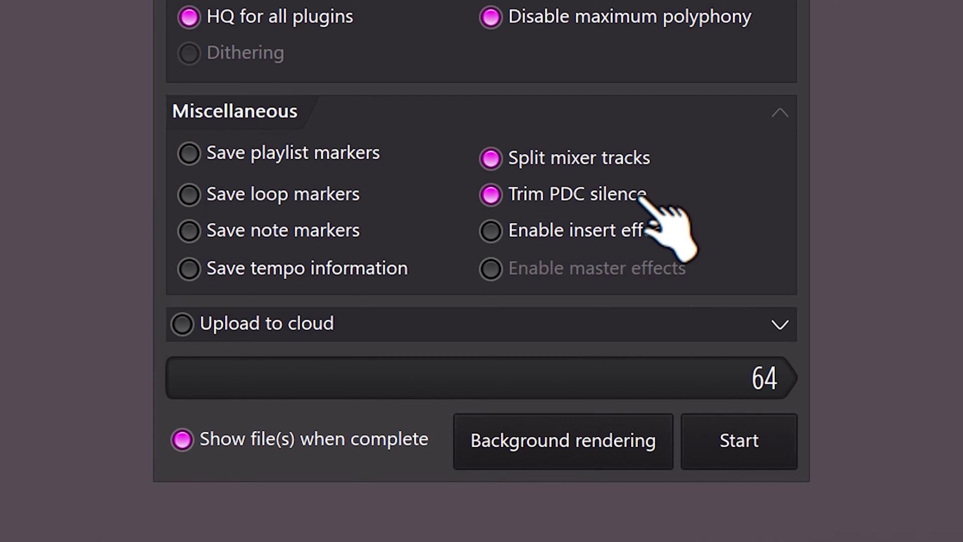
{"action": "left_click", "coordinate": [654, 237]}
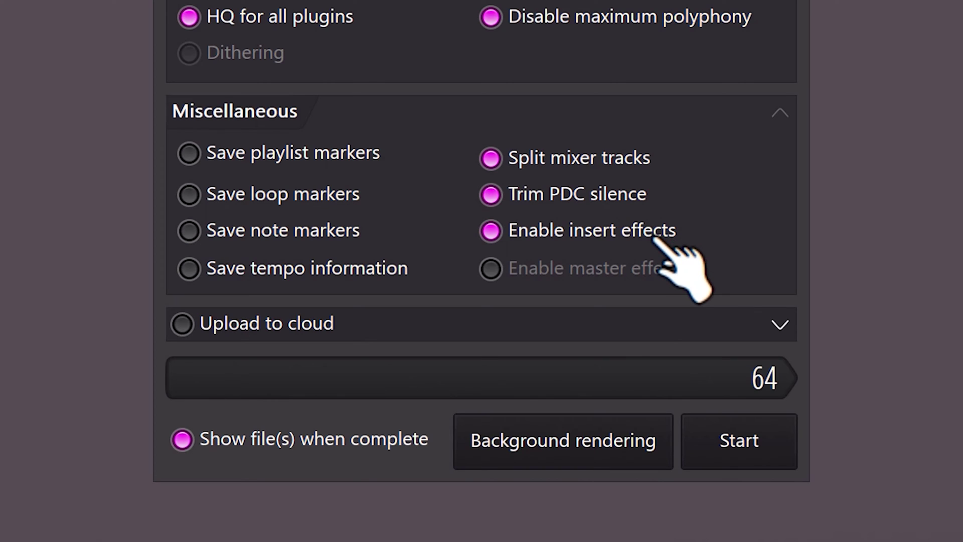
{"action": "left_click", "coordinate": [646, 271]}
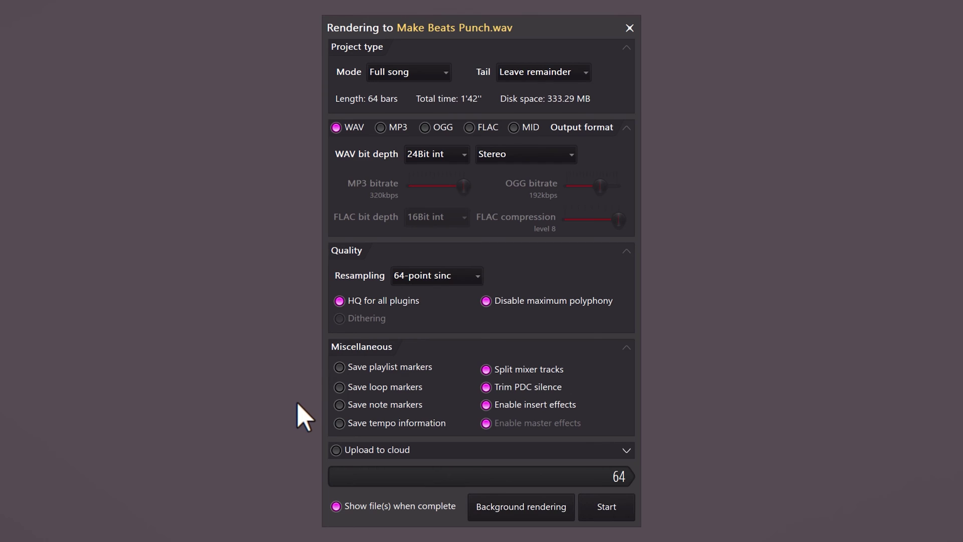
Turn on saving loop, note and tempo markers, and enable uploading the render to the cloud
{"action": "left_click_drag", "start_coordinate": [341, 372], "coordinate": [339, 435]}
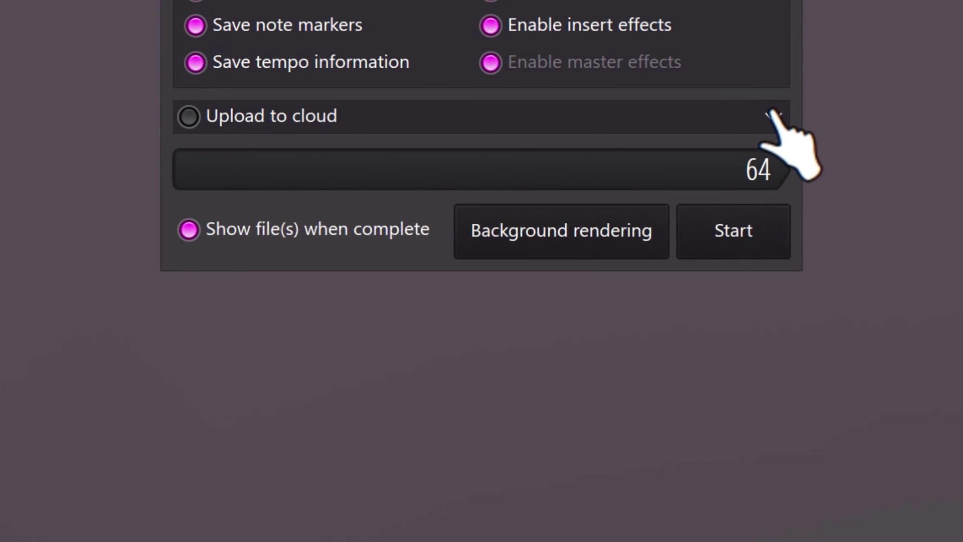
{"action": "left_click", "coordinate": [628, 451]}
{"action": "left_click", "coordinate": [375, 451]}
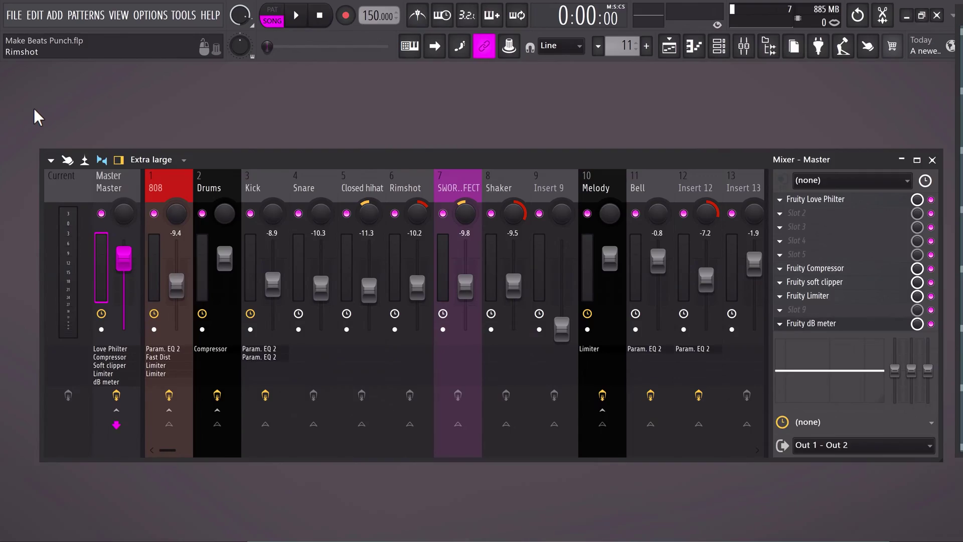
Show the File > Export submenu listing Wave, MP3, OGG, FLAC and MIDI file
{"action": "left_click", "coordinate": [15, 15]}
{"action": "mouse_move", "coordinate": [41, 106]}
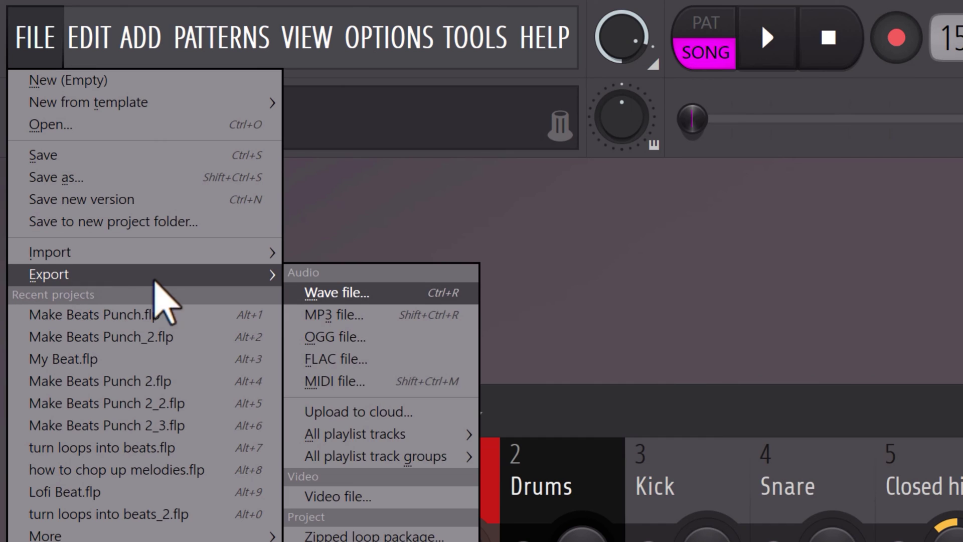